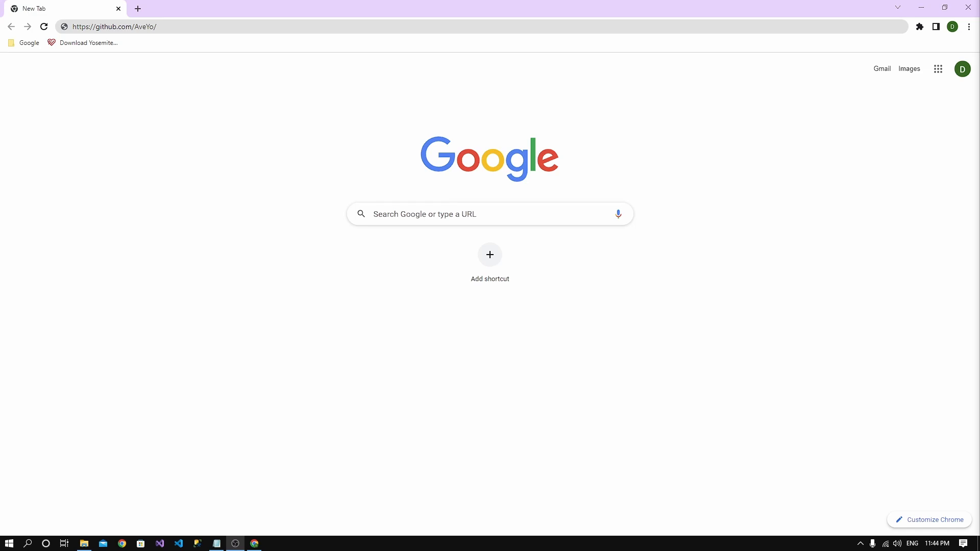
Load AveYo's GitHub profile and download the MediaCreationTool.bat repository as a ZIP
key("Return")
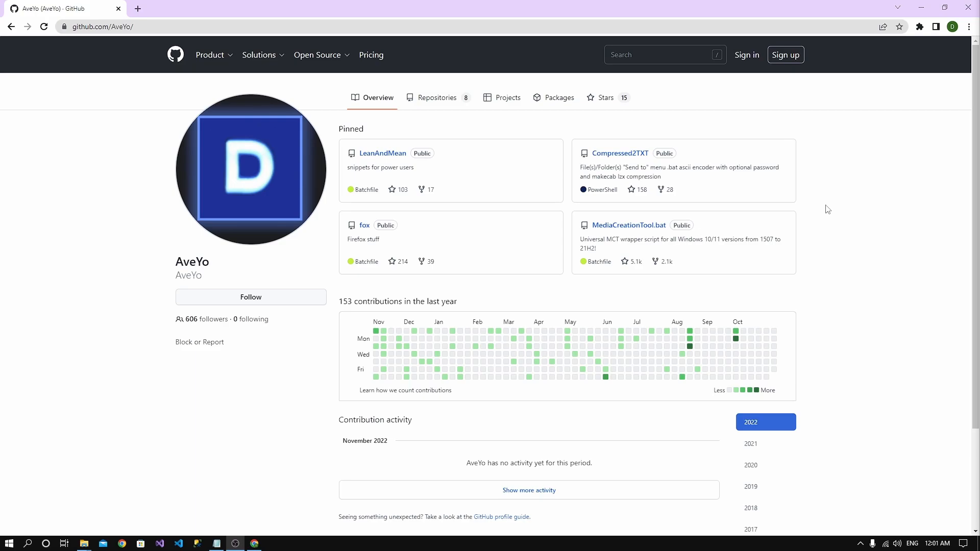
left_click(642, 230)
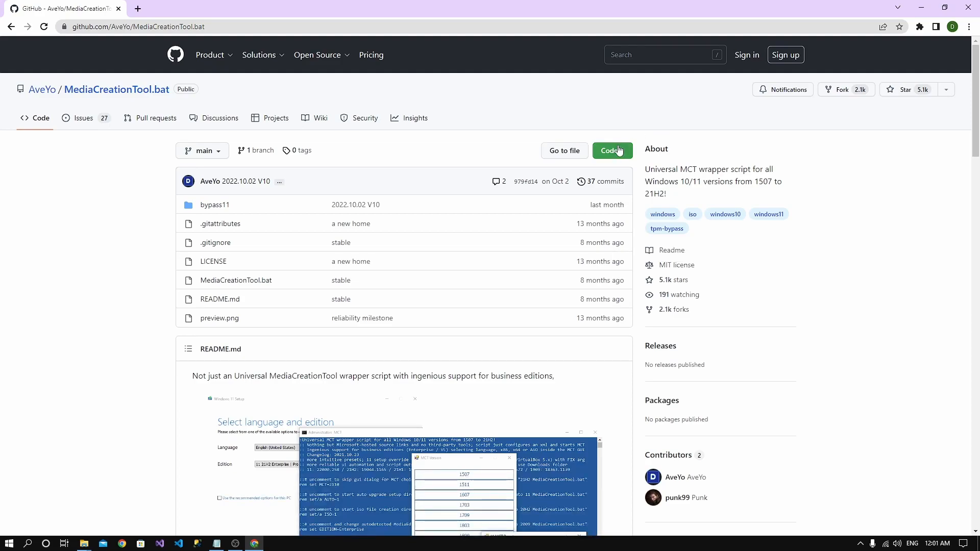
left_click(625, 158)
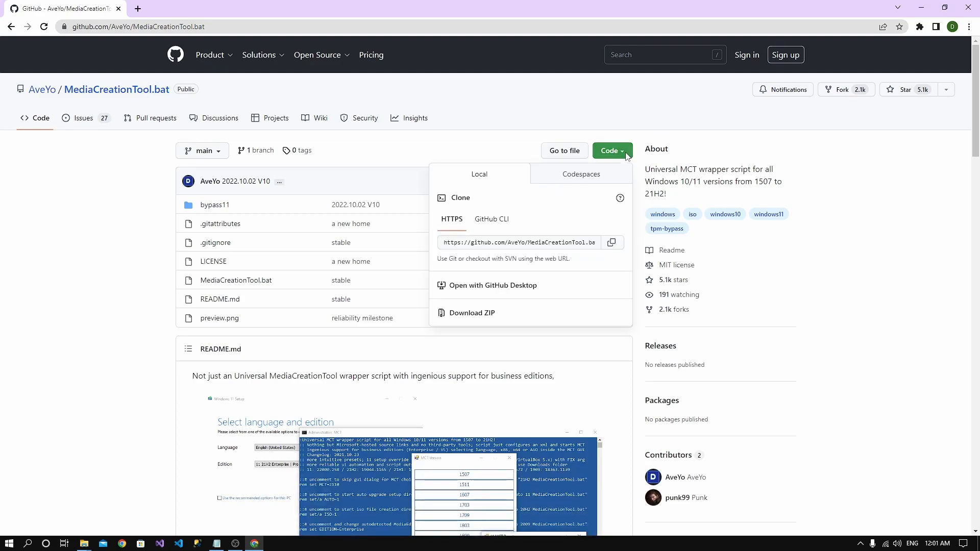
left_click(480, 315)
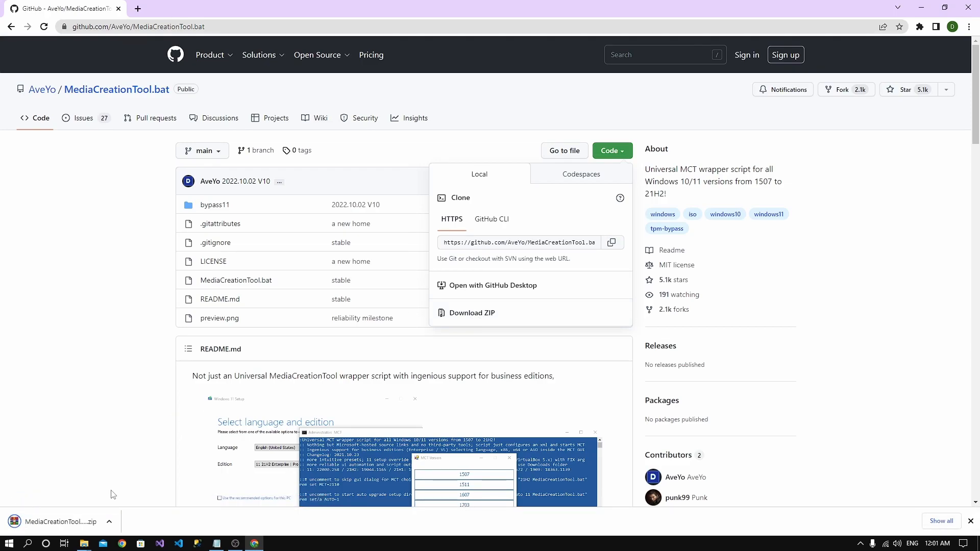
Show the downloaded MediaCreationTool.bat-main.zip in its folder and extract it there
left_click(109, 523)
left_click(128, 488)
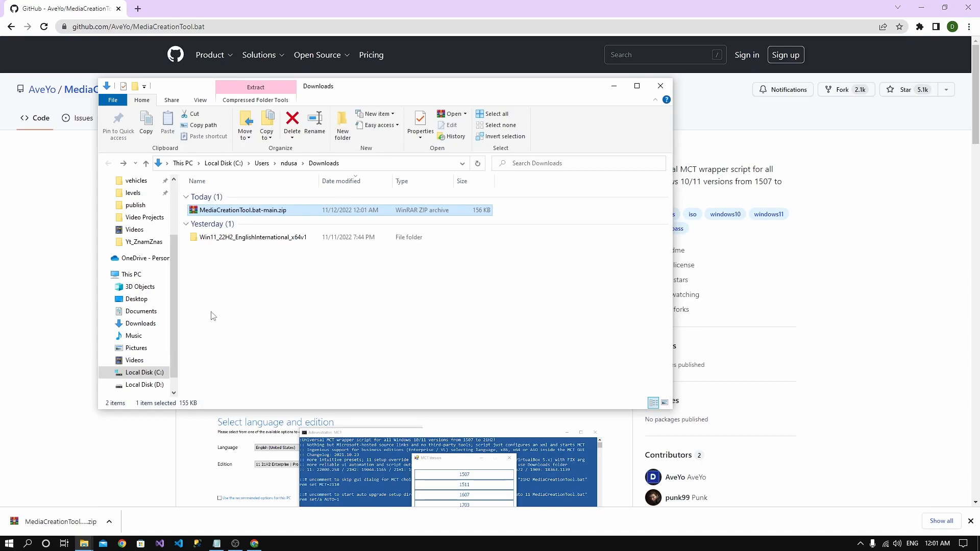
right_click(215, 210)
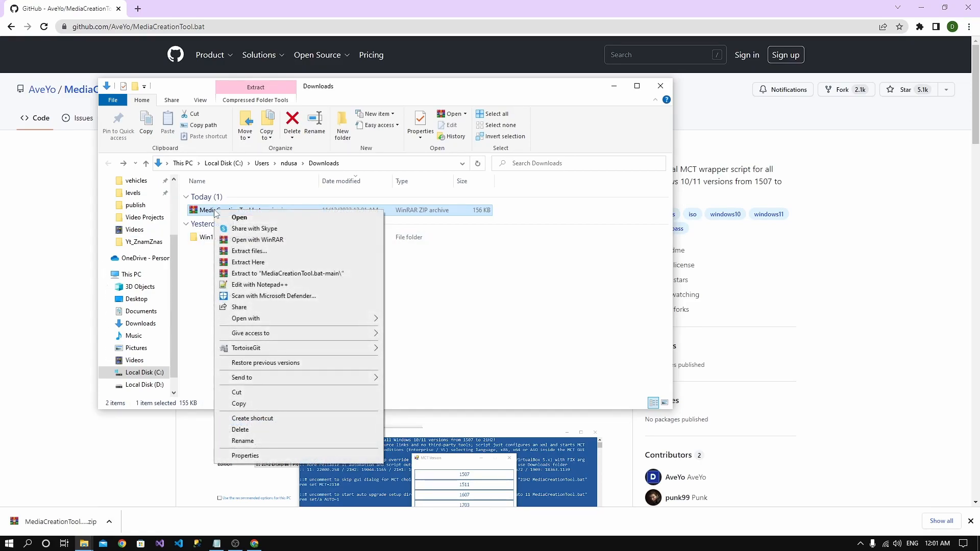
left_click(247, 262)
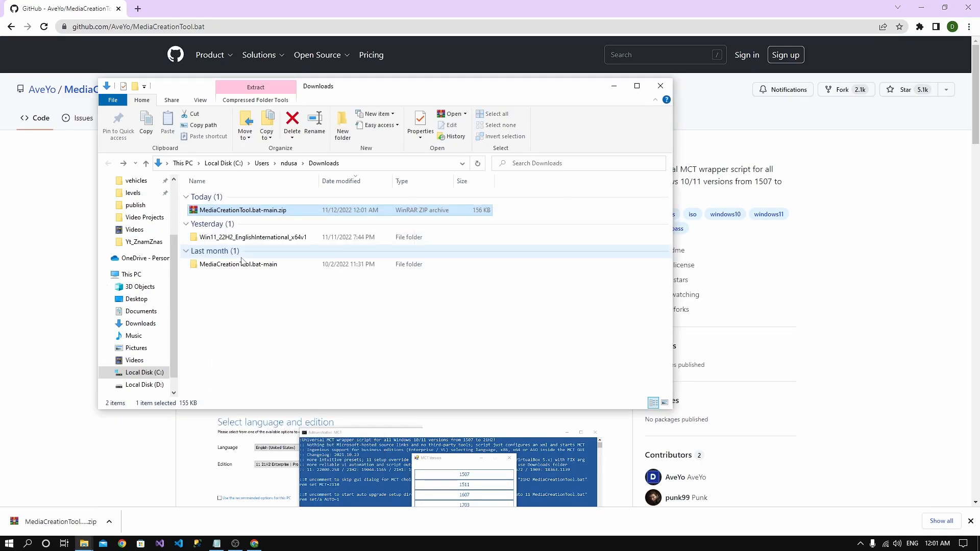
Run MediaCreationTool.bat from the extracted folder, build a version 11 image with the Auto ISO preset, and dismiss the finished console
double_click(227, 266)
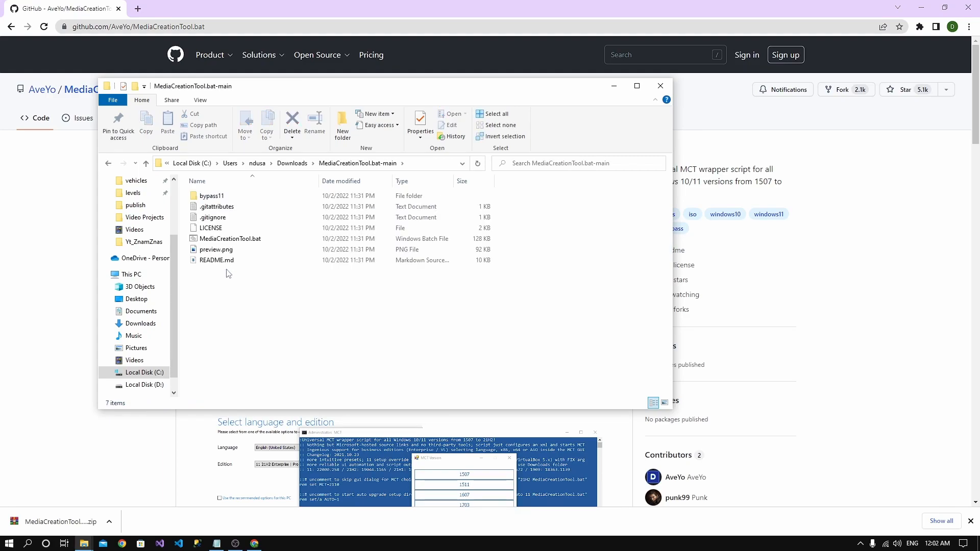
double_click(236, 241)
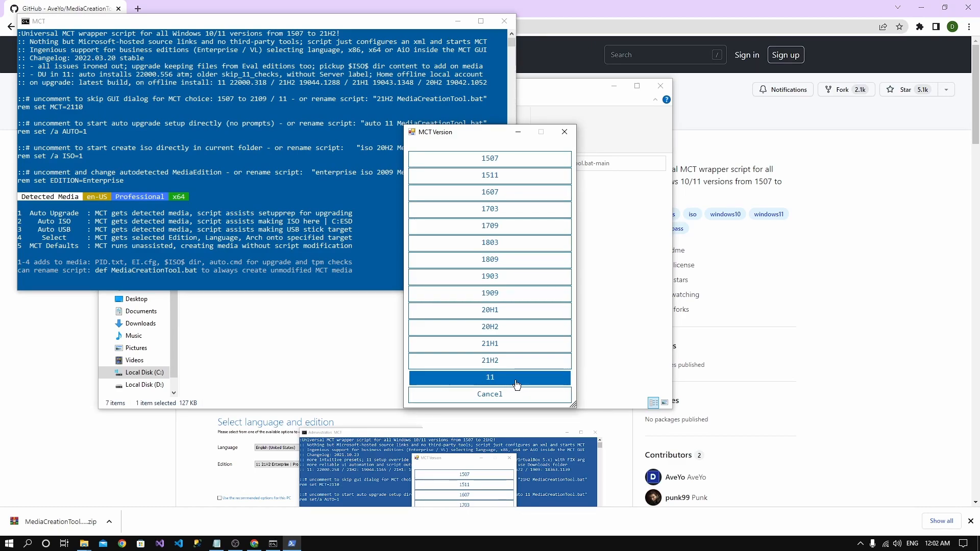
left_click(487, 384)
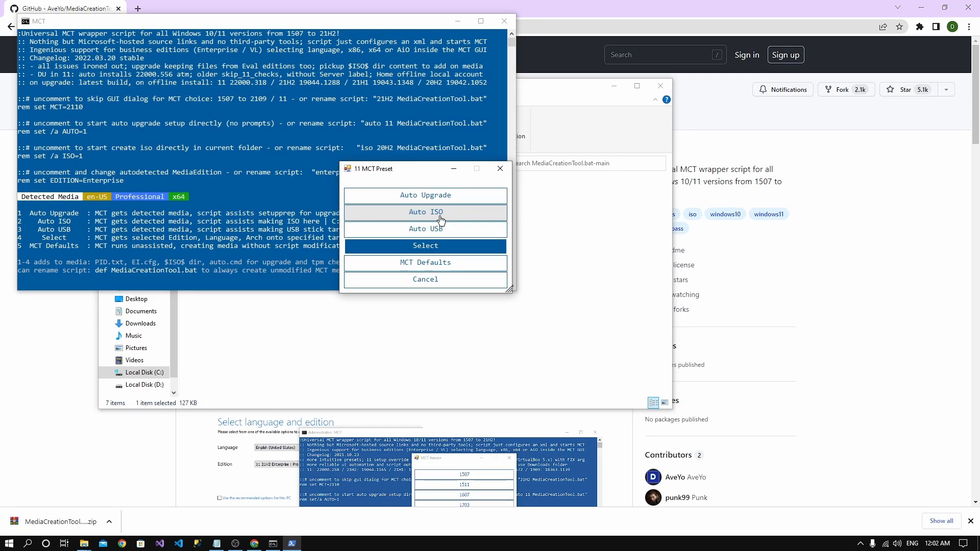
left_click(441, 218)
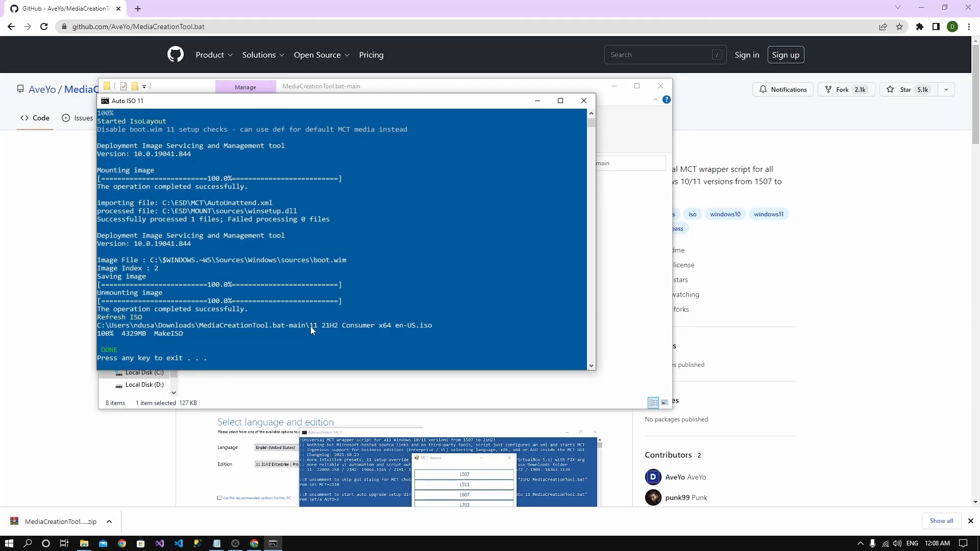
key("Return")
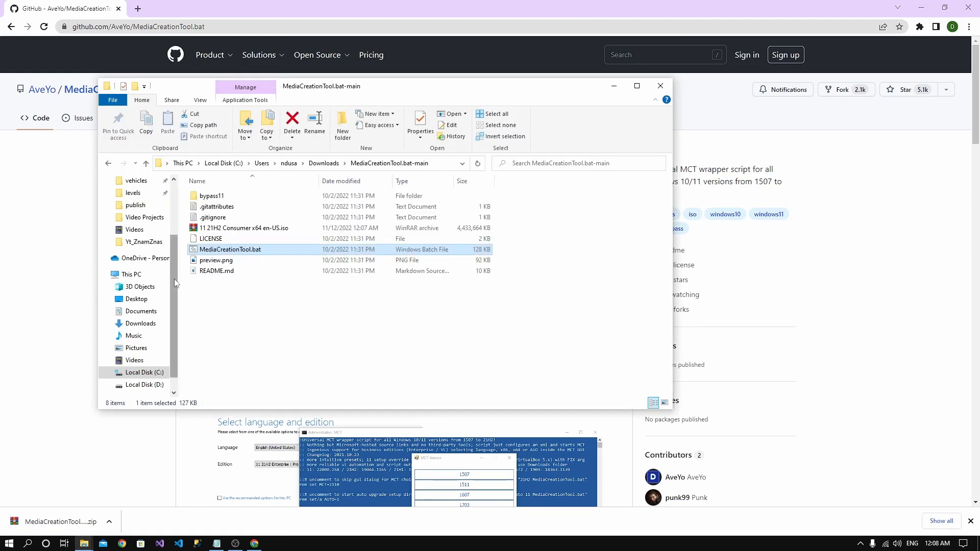
Go to MediaCreationTool.bat-main in Downloads and extract the 11 21H2 Consumer x64 en-US.iso into a folder of the same name
left_click_drag(174, 279, 175, 217)
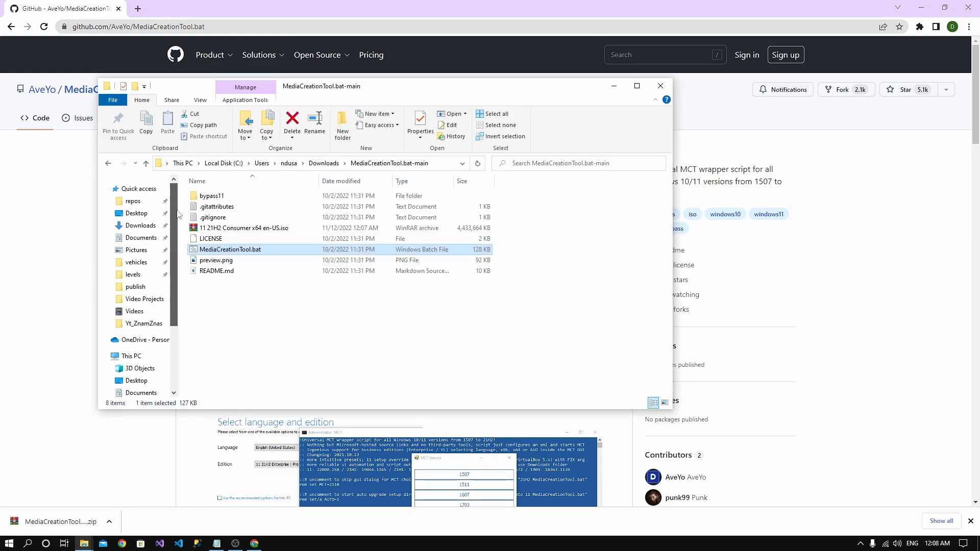
left_click(141, 226)
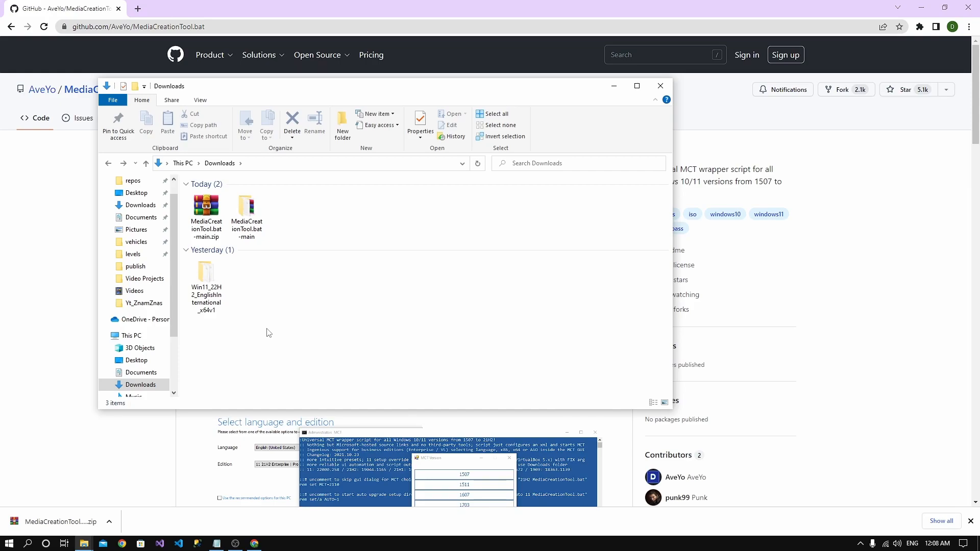
double_click(247, 217)
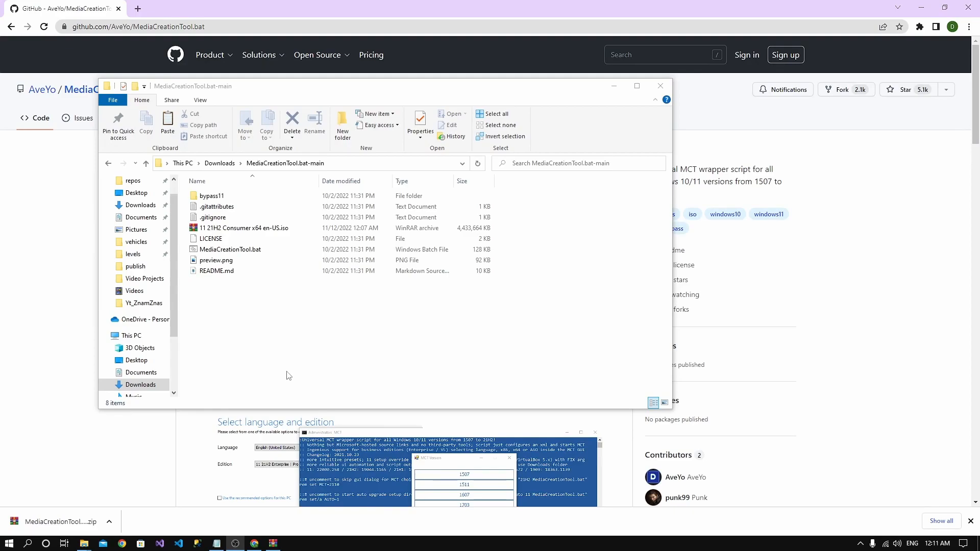
left_click(270, 347)
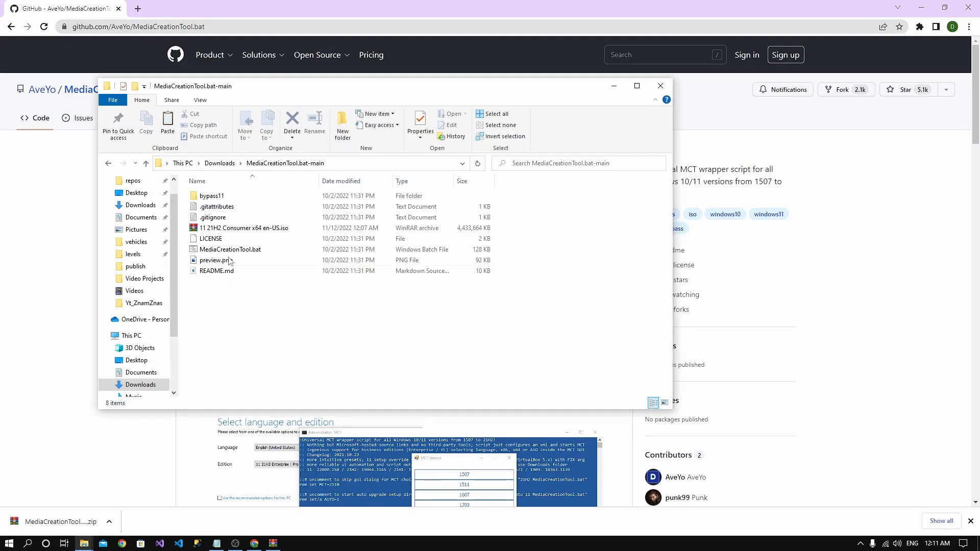
left_click(248, 231)
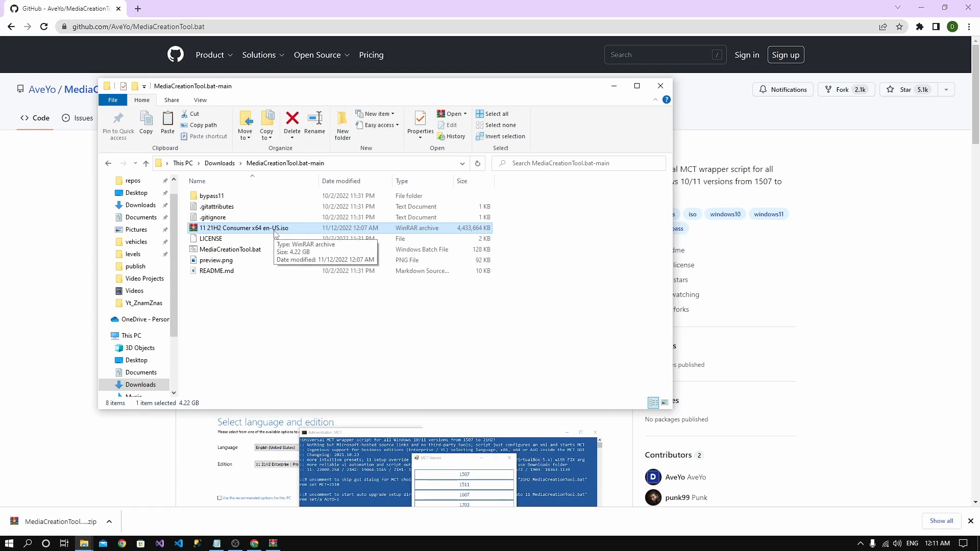
right_click(251, 234)
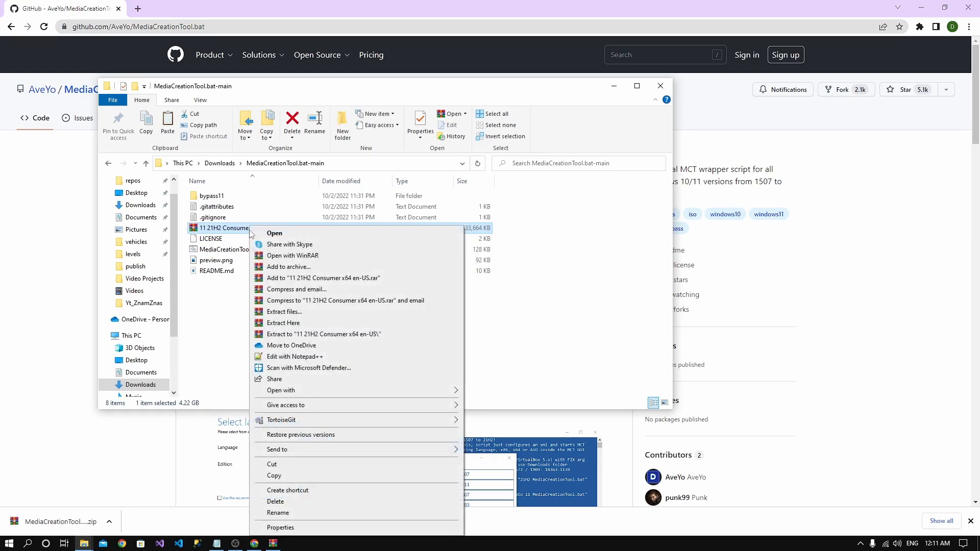
left_click(329, 337)
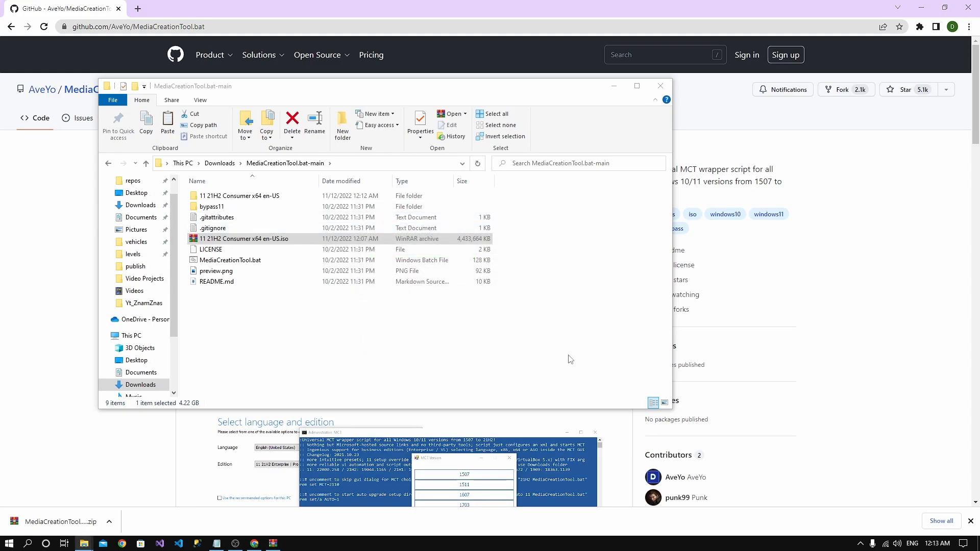
Open the extracted 11 21H2 Consumer x64 en-US folder and look over its installation files
left_click(386, 350)
double_click(265, 197)
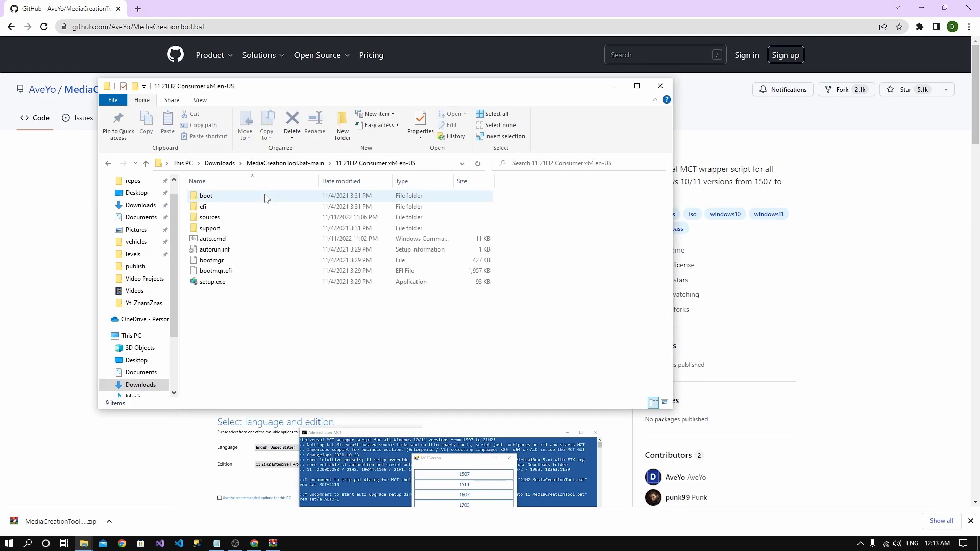
left_click_drag(281, 347, 201, 193)
left_click(246, 339)
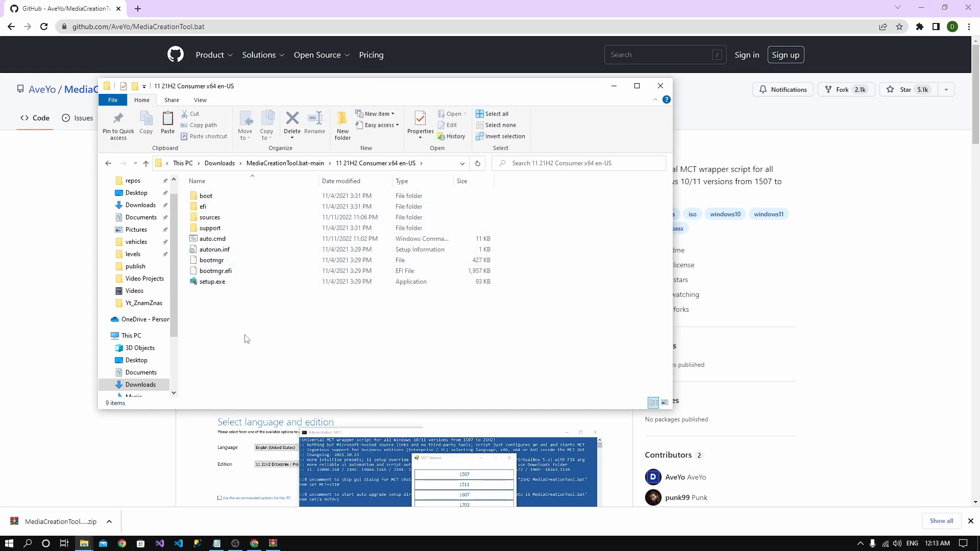
Open Downloads in a second File Explorer window and arrange it beside the extracted ISO folder's window
left_click_drag(327, 86, 620, 85)
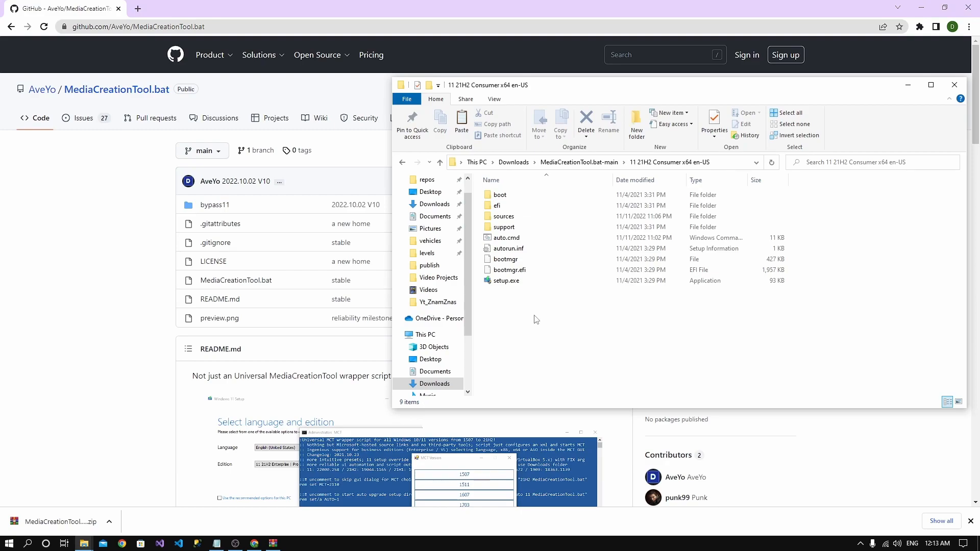
right_click(435, 205)
left_click(472, 239)
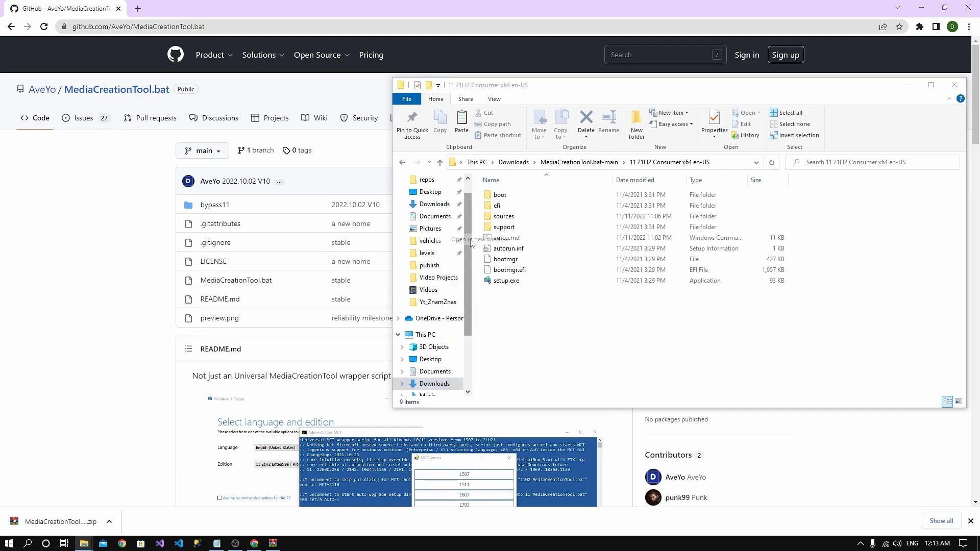
left_click_drag(642, 106, 236, 87)
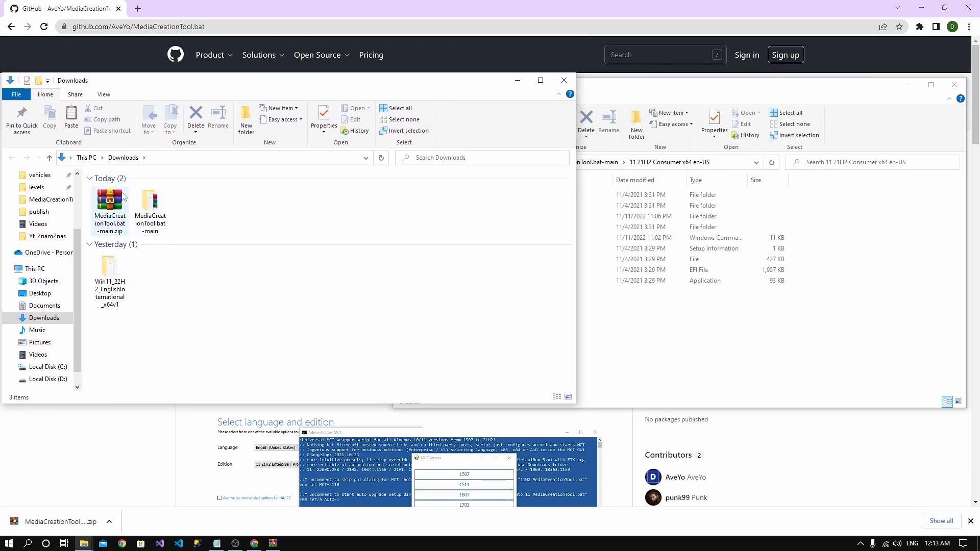
Run setup.exe from the Win11_22H2_EnglishInternational_x64v1 folder and proceed with updates set to Not right now
double_click(115, 269)
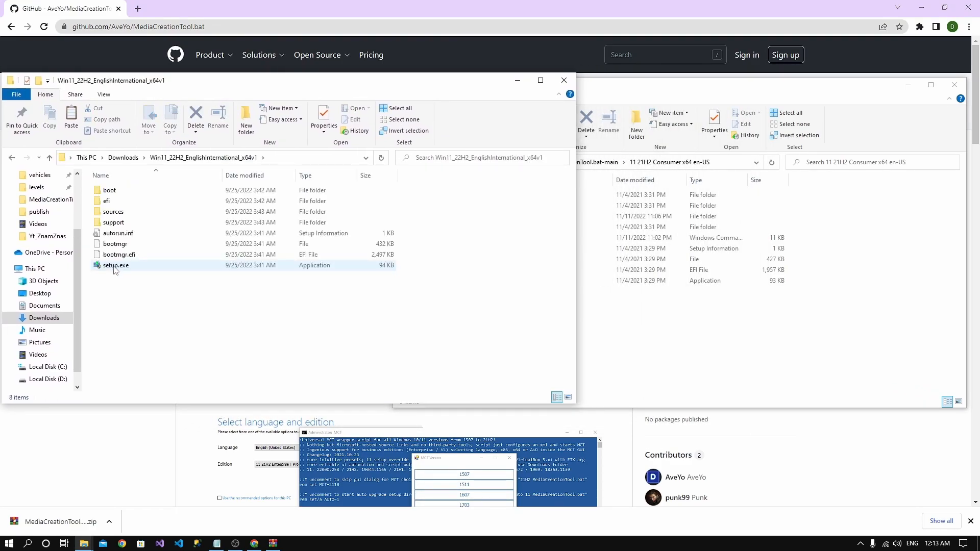
double_click(115, 266)
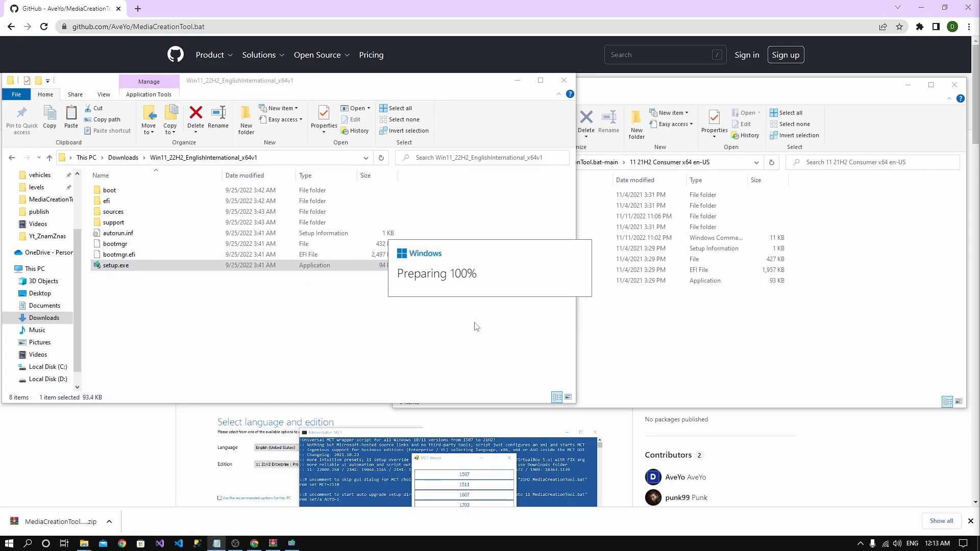
left_click(401, 227)
left_click(359, 247)
left_click(643, 390)
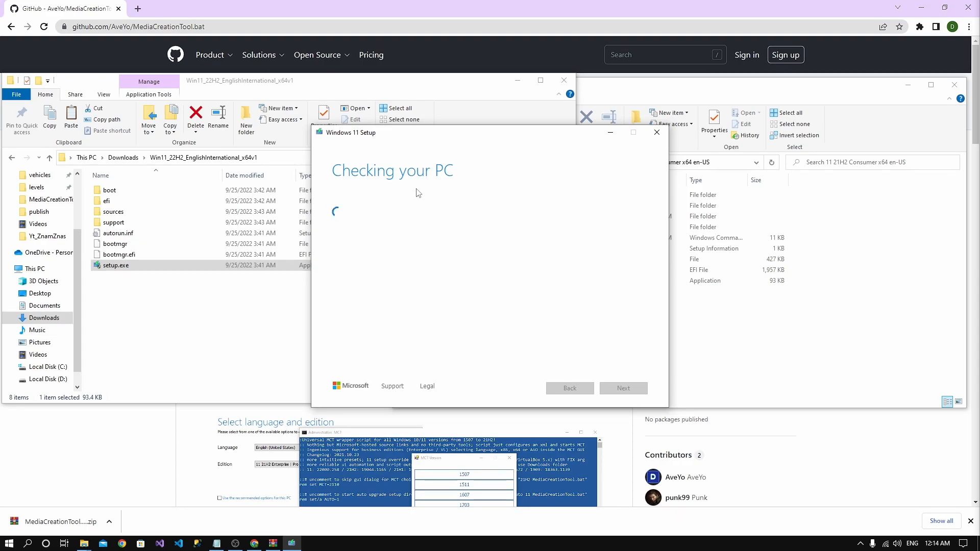
Review the system requirements reported by the standard Windows 11 Setup, then close the installer and its folder window
left_click_drag(434, 140, 242, 116)
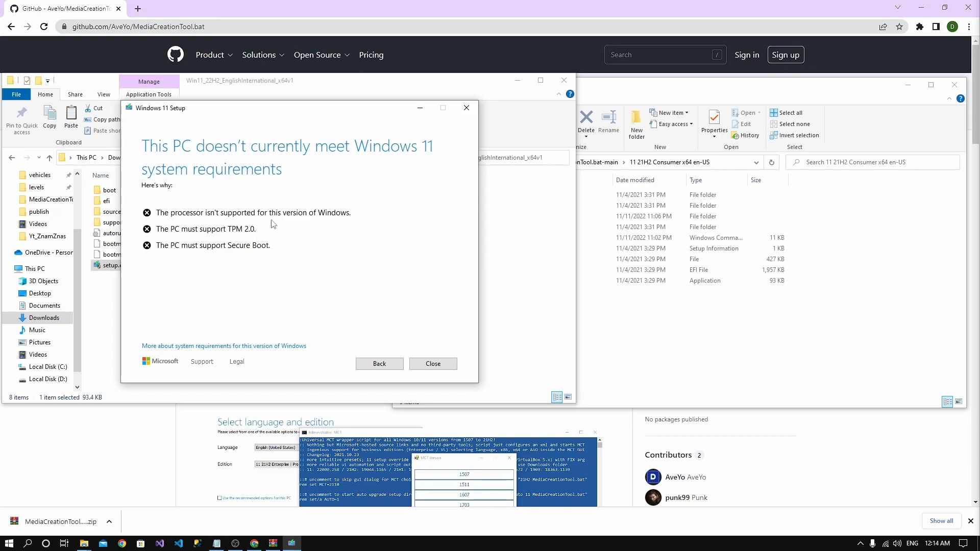
left_click_drag(278, 251, 148, 213)
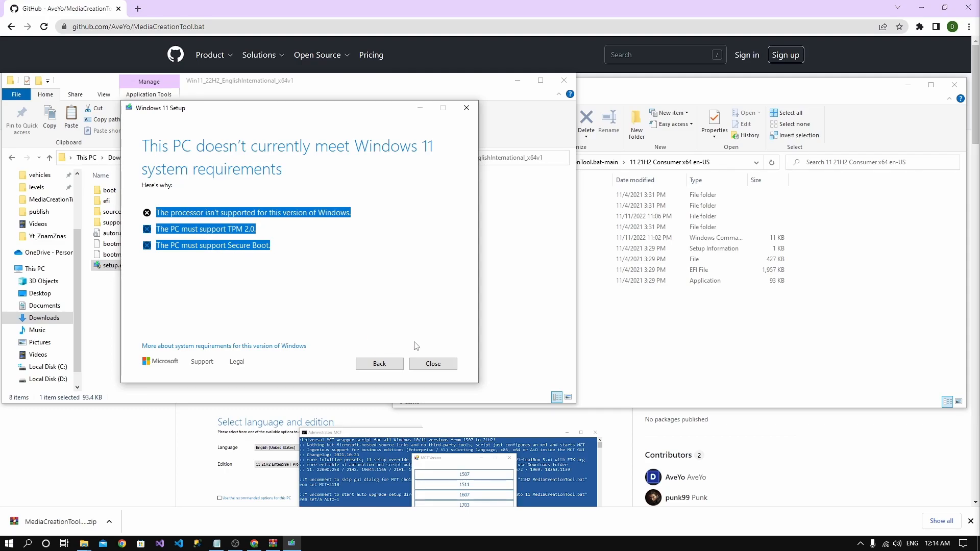
left_click(433, 364)
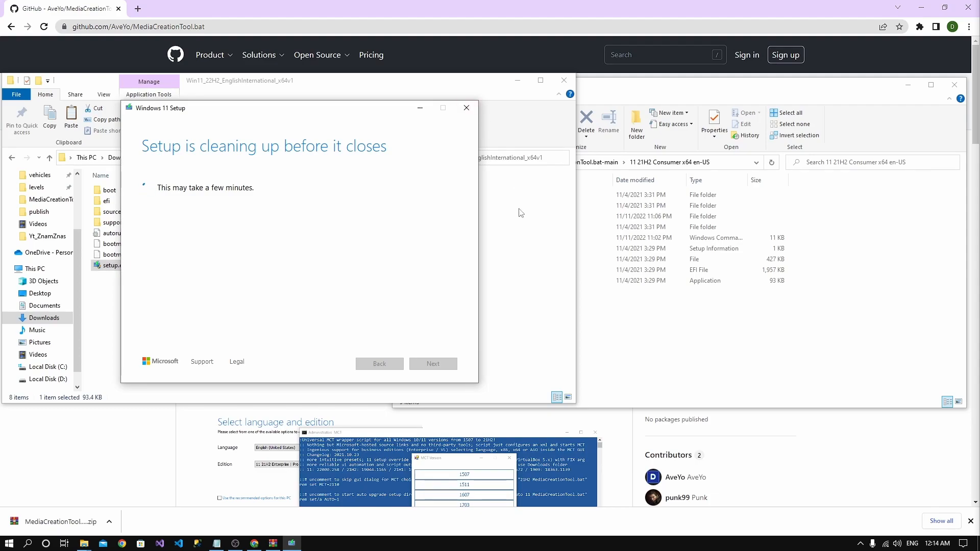
left_click(564, 80)
Run setup.exe from the 11 21H2 Consumer x64 en-US folder and proceed with downloading updates, drivers and optional features
left_click_drag(579, 88, 336, 77)
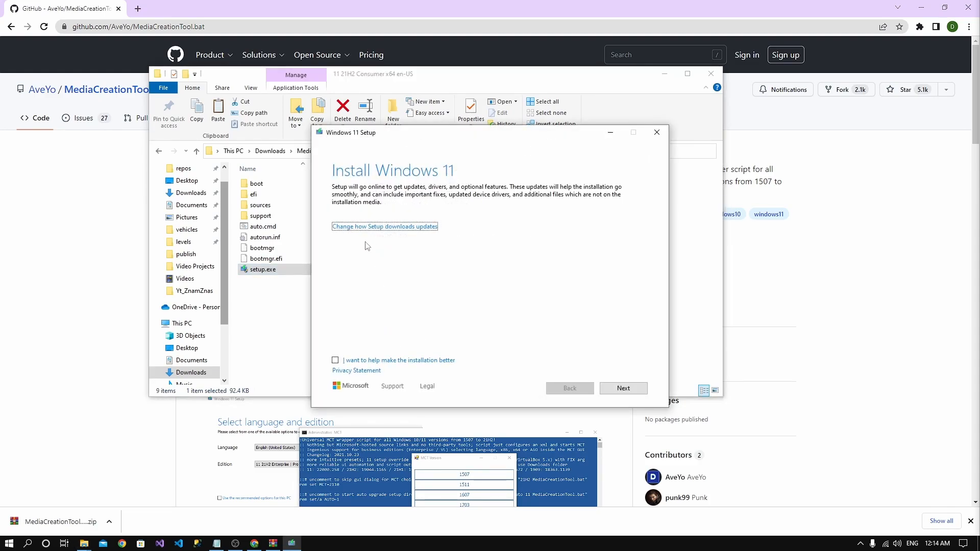
left_click(364, 228)
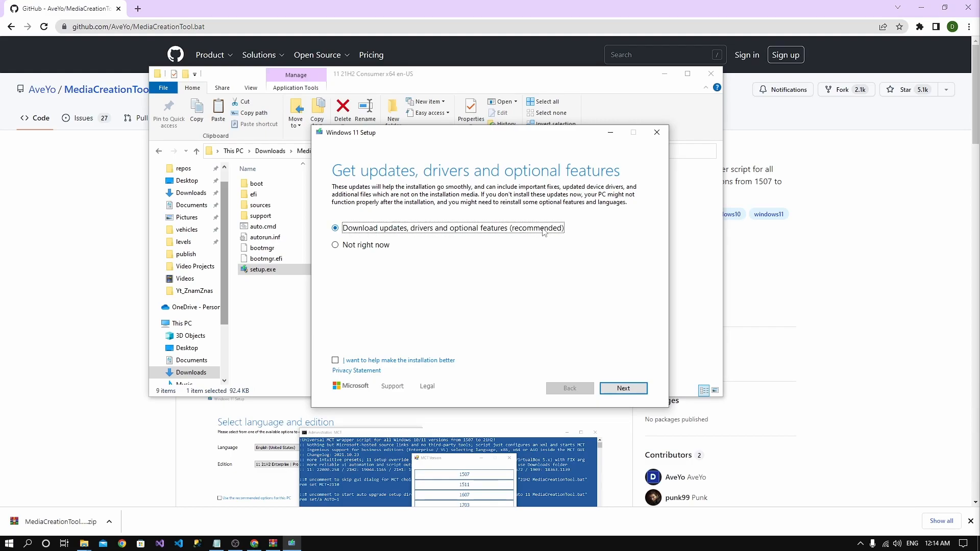
left_click(623, 390)
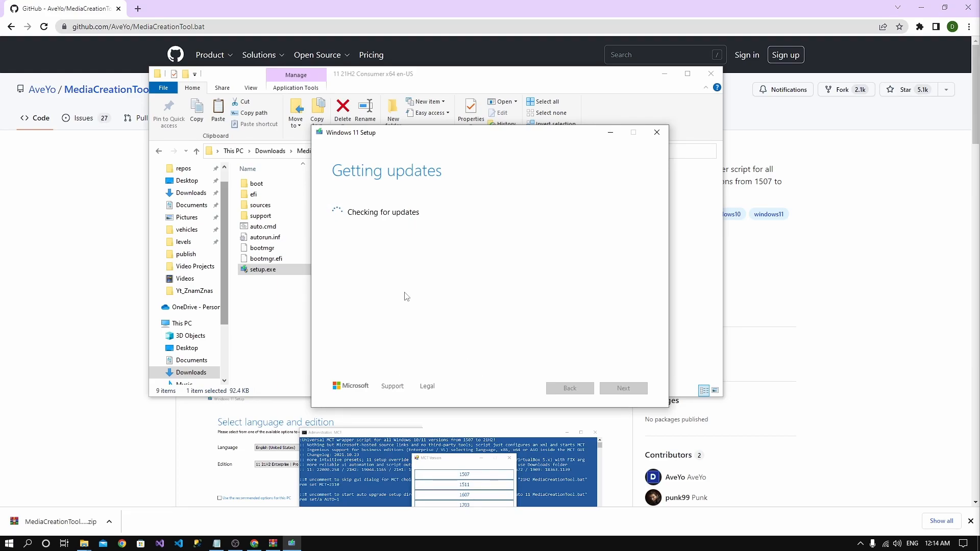
Wait for the update check, look over the license terms, then decline them and confirm quitting Windows 11 Setup
left_click_drag(454, 140, 412, 135)
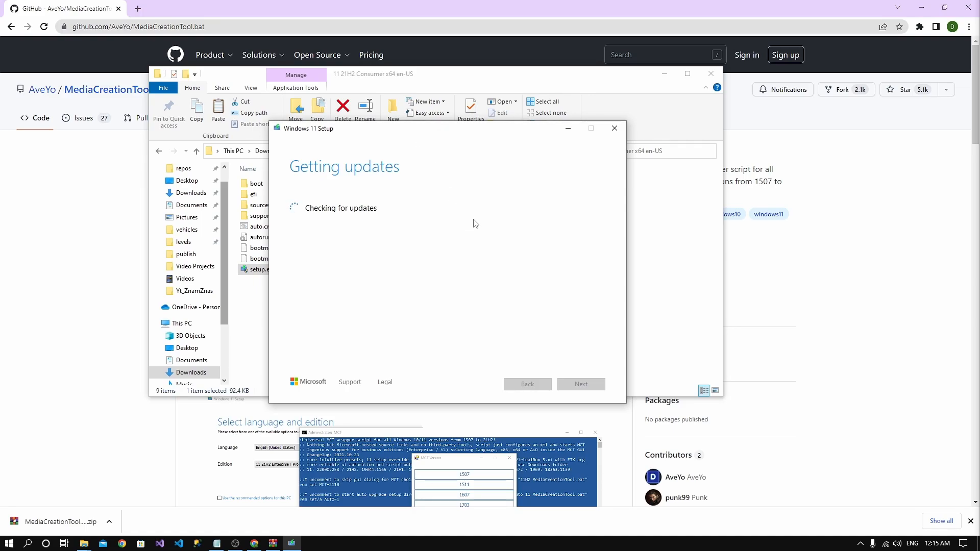
left_click_drag(430, 132, 600, 123)
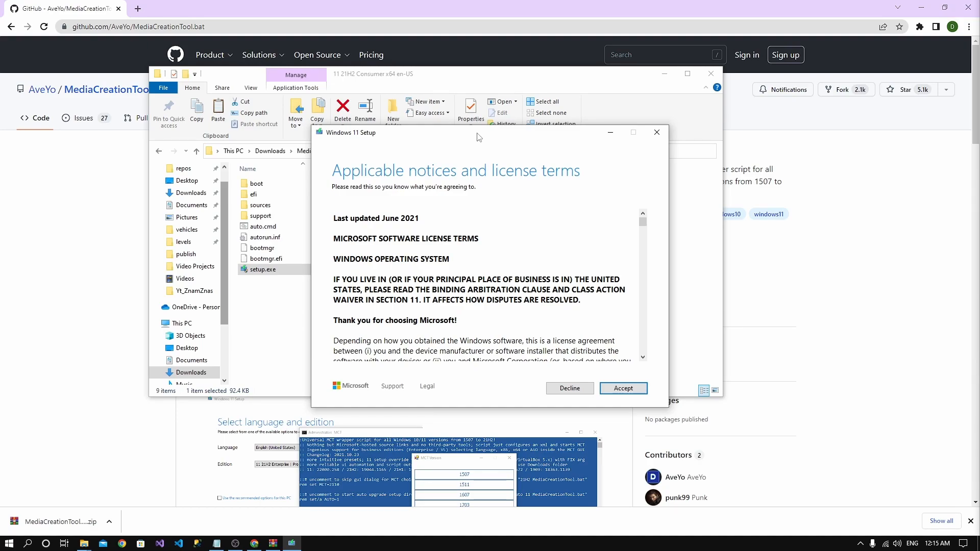
left_click_drag(484, 130, 460, 98)
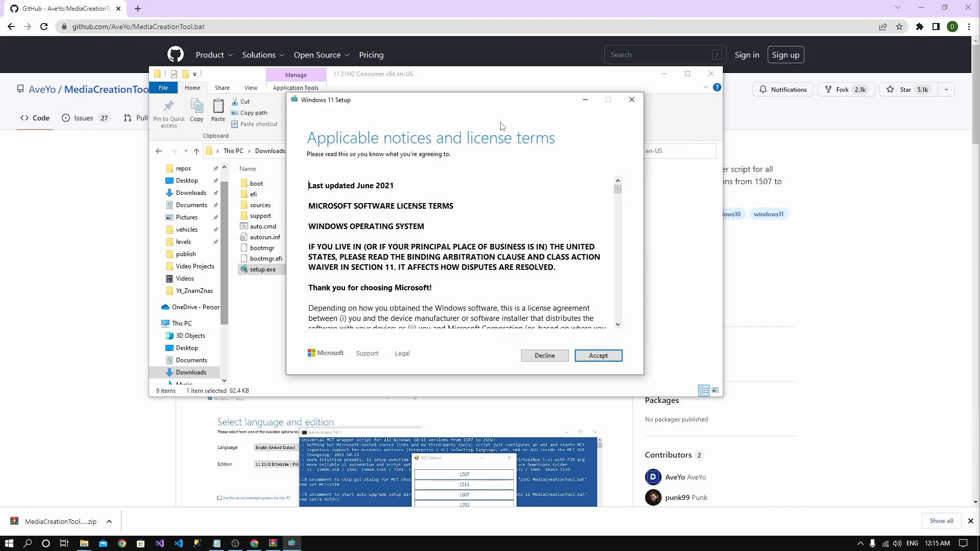
mouse_move(619, 189)
left_mouse_down()
mouse_move(630, 321)
mouse_move(617, 189)
mouse_move(619, 321)
mouse_move(617, 189)
left_mouse_up()
left_click(523, 354)
left_click(511, 312)
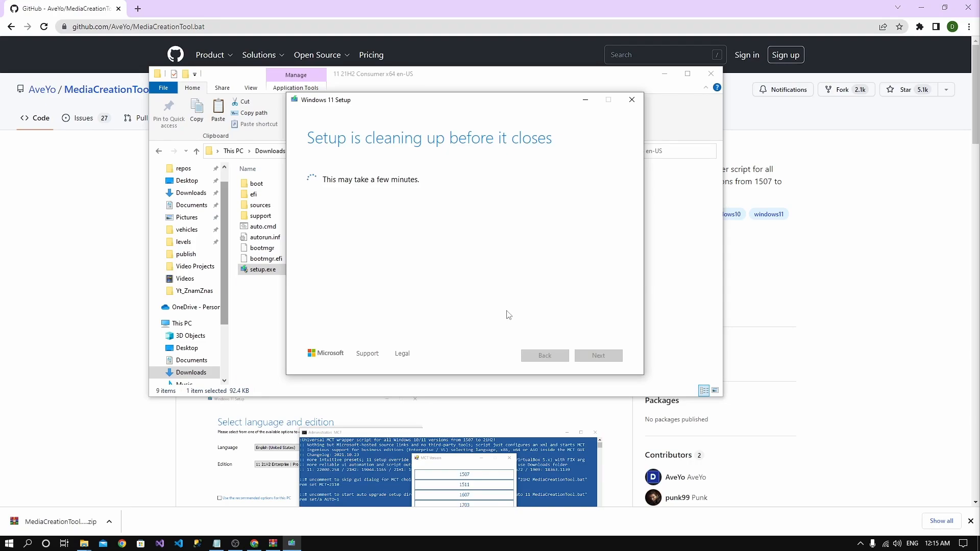